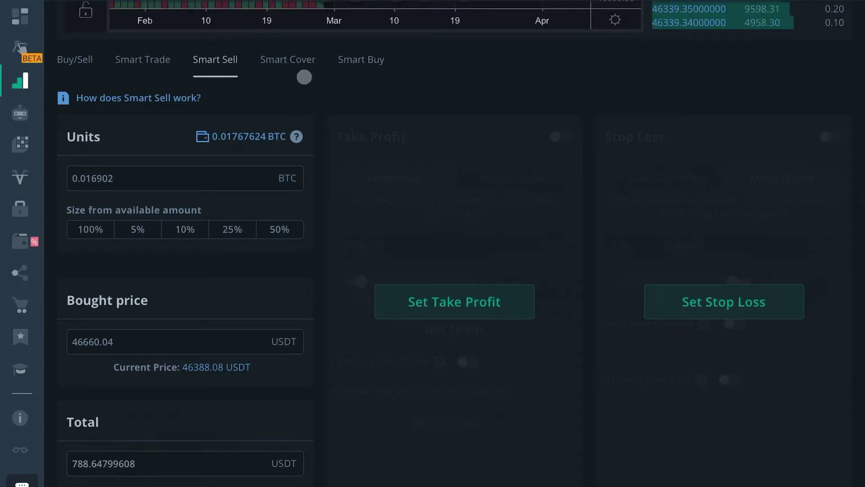
# Select the BTC/USDT trading pair on the USDT market, after briefly trying the BTC market
pyautogui.scroll(10, 402, 96)
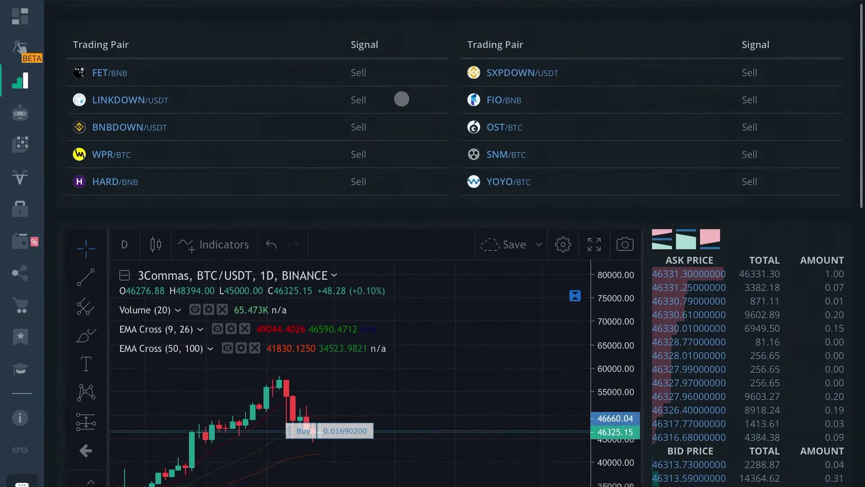
pyautogui.scroll(2, 401, 98)
pyautogui.scroll(-12, 229, 356)
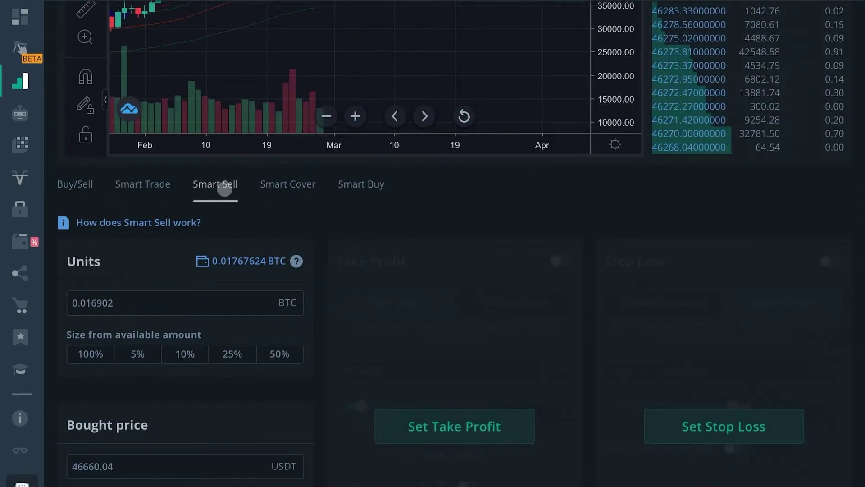
pyautogui.scroll(10, 263, 198)
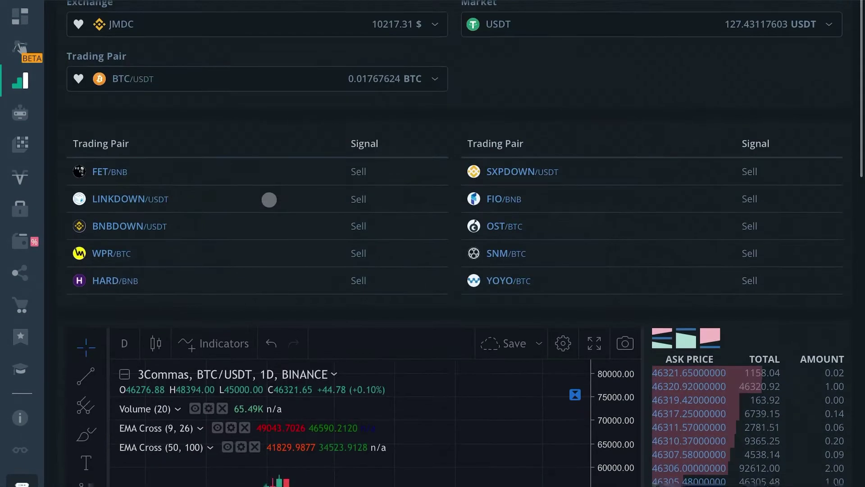
pyautogui.scroll(2, 269, 199)
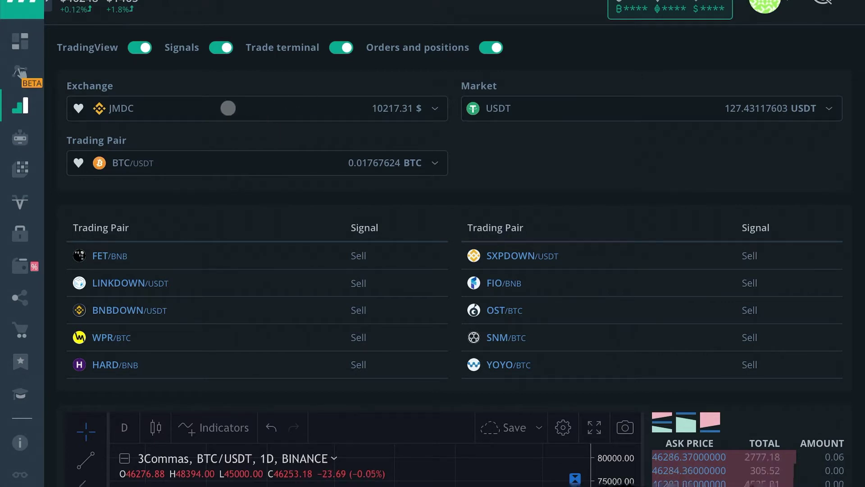
pyautogui.click(527, 108)
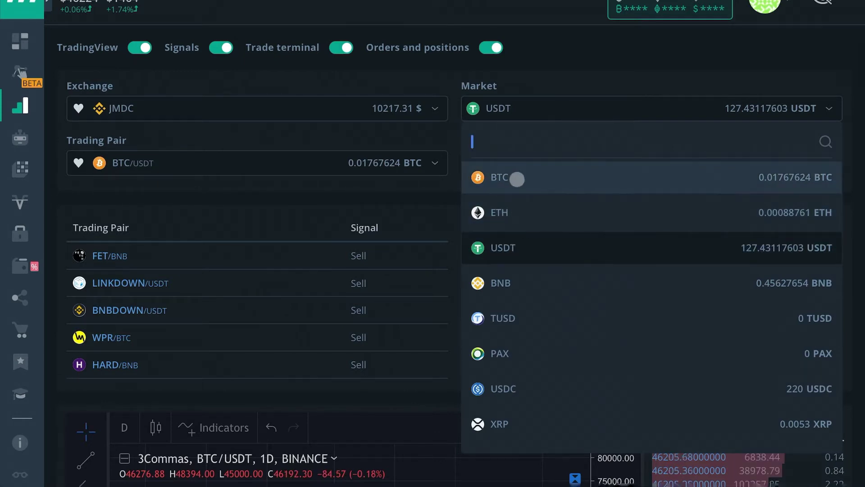
pyautogui.click(517, 178)
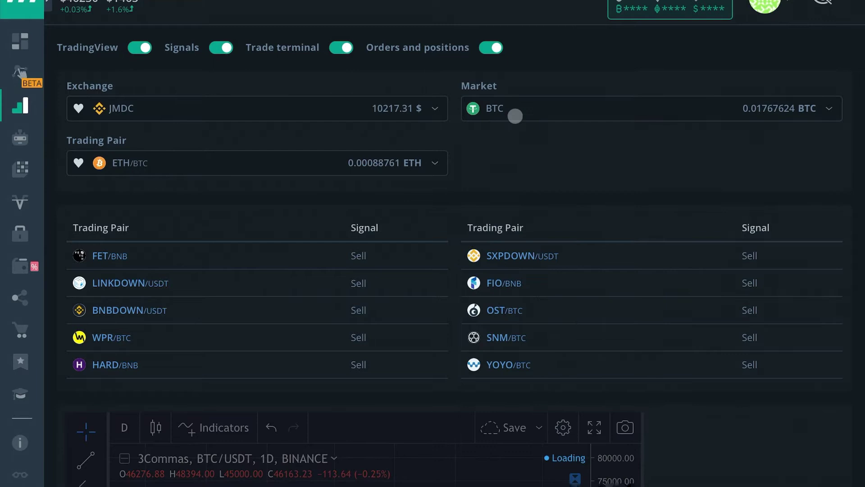
pyautogui.click(516, 112)
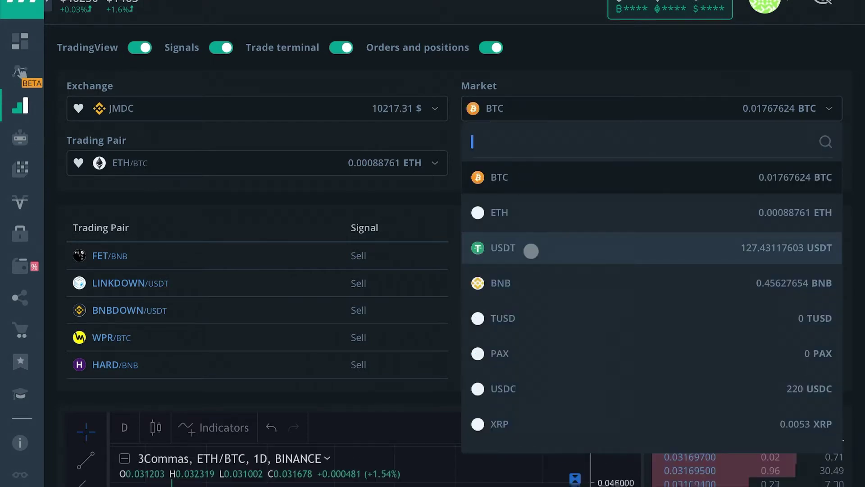
pyautogui.click(529, 248)
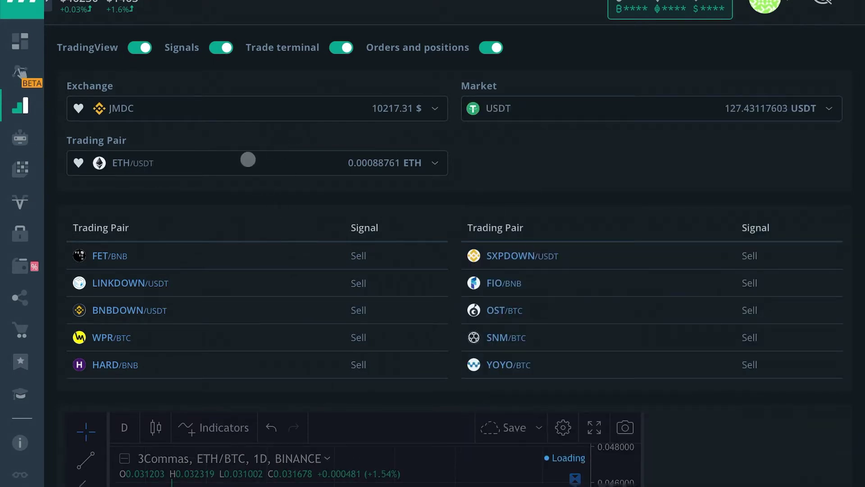
pyautogui.scroll(-2, 266, 181)
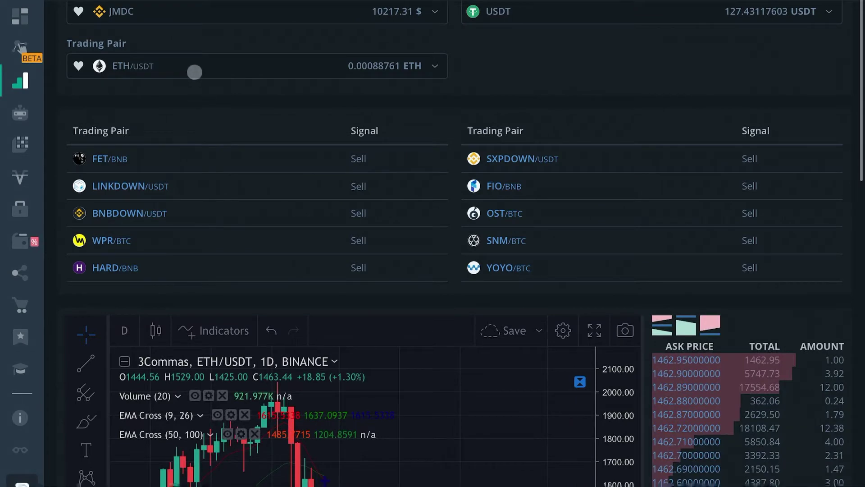
pyautogui.click(194, 72)
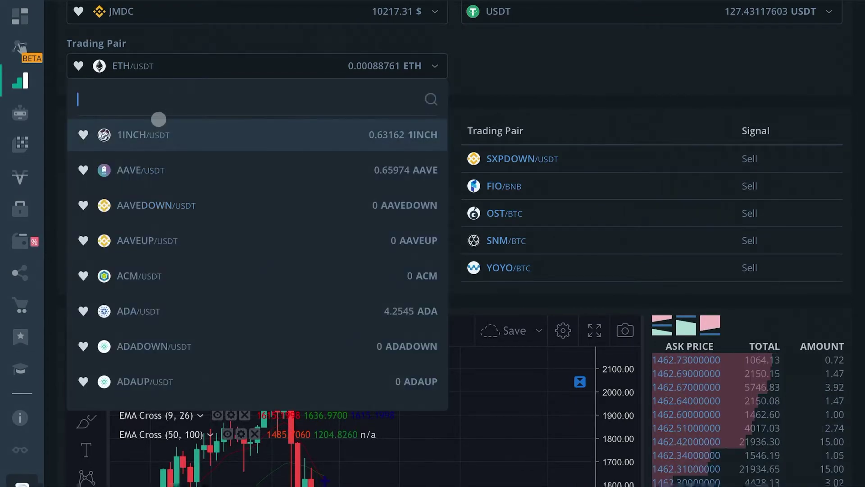
pyautogui.write('btc')
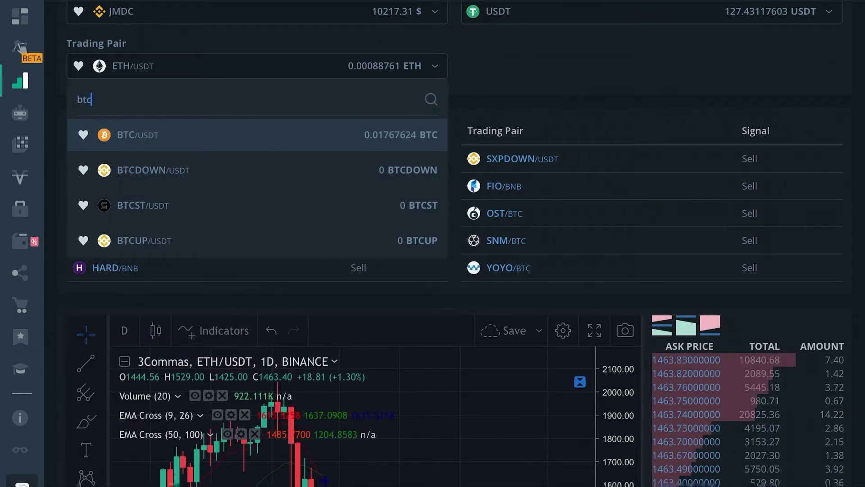
pyautogui.click(189, 131)
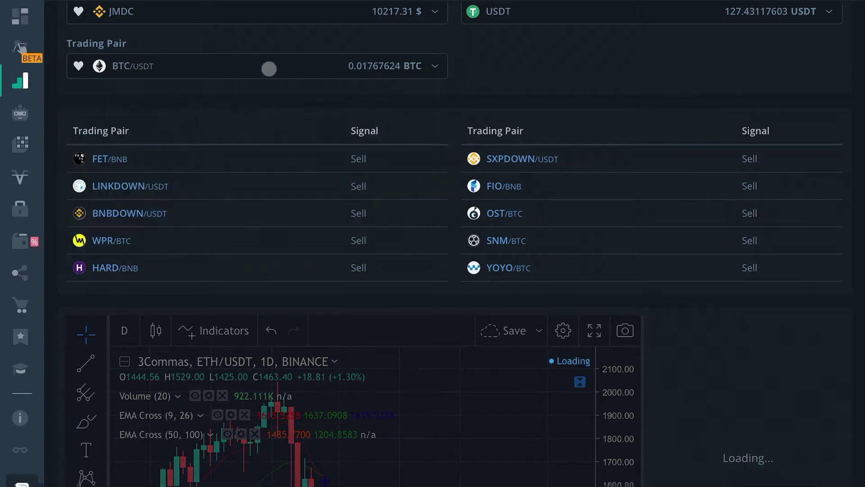
# Try the 10%, 25% and 100% sell-size buttons for the available BTC
pyautogui.scroll(-10, 269, 69)
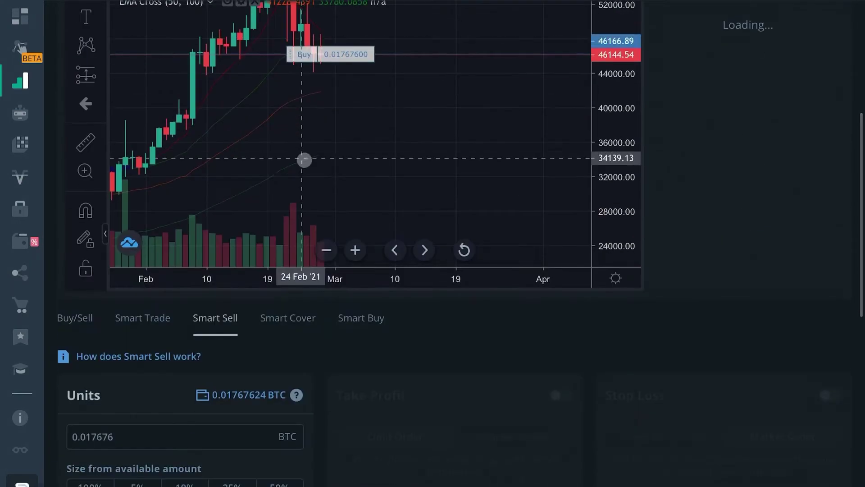
pyautogui.scroll(-7, 304, 160)
pyautogui.doubleClick(71, 133)
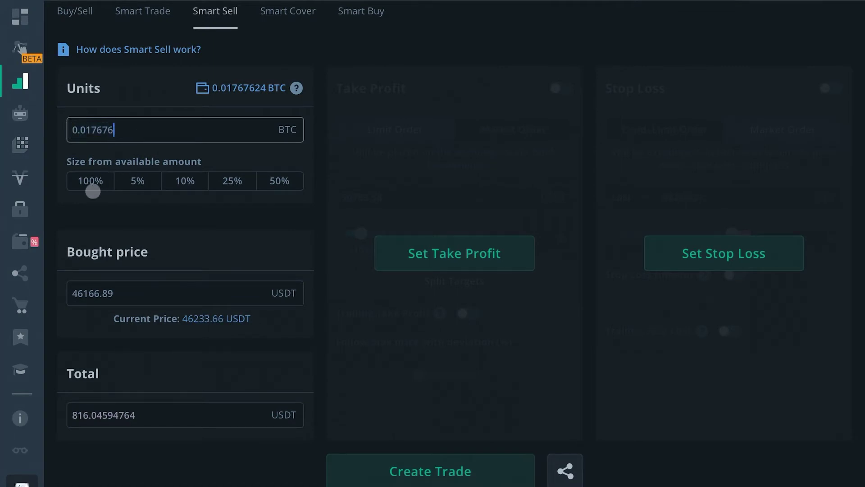
pyautogui.click(182, 181)
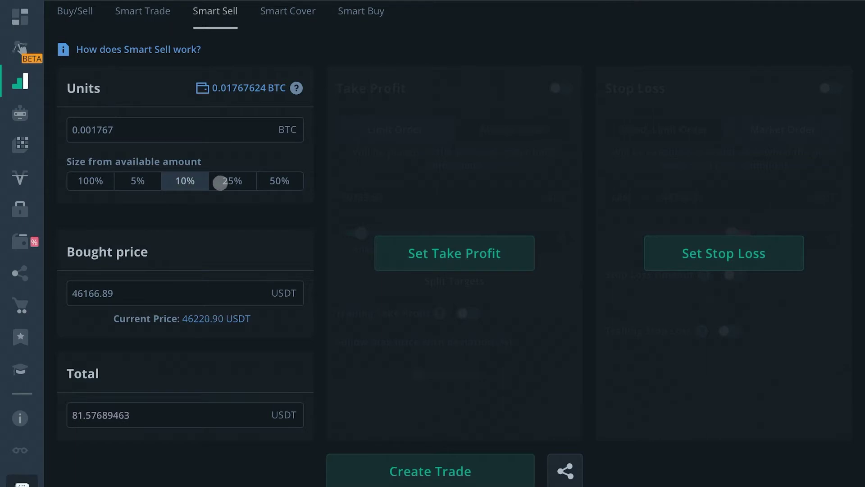
pyautogui.click(219, 183)
pyautogui.click(83, 180)
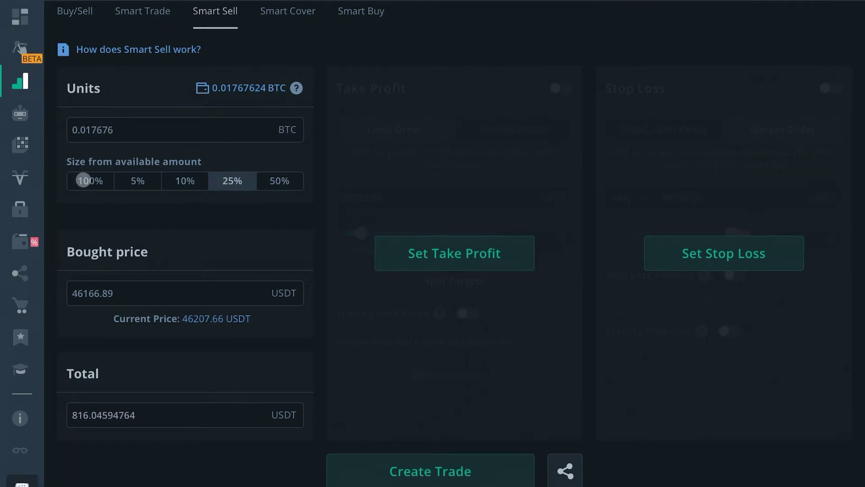
# Set the bought price to 35000 USDT and the units to 0.01 BTC
pyautogui.scroll(-2, 156, 233)
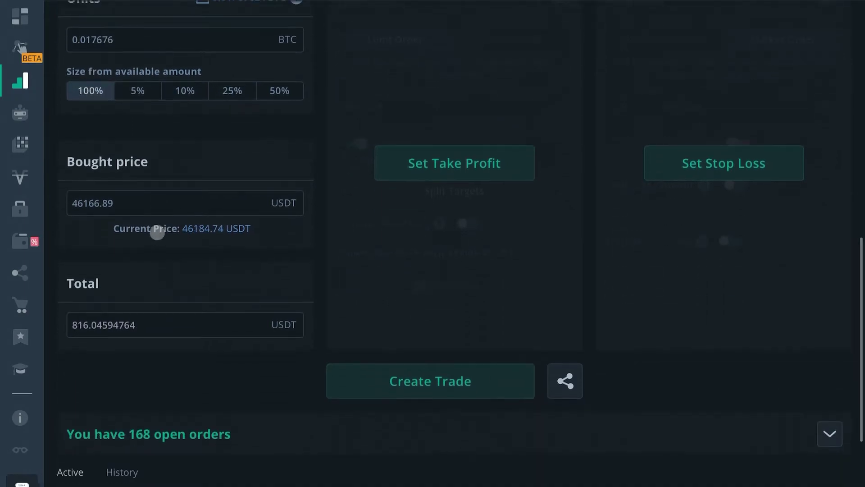
pyautogui.click(128, 203)
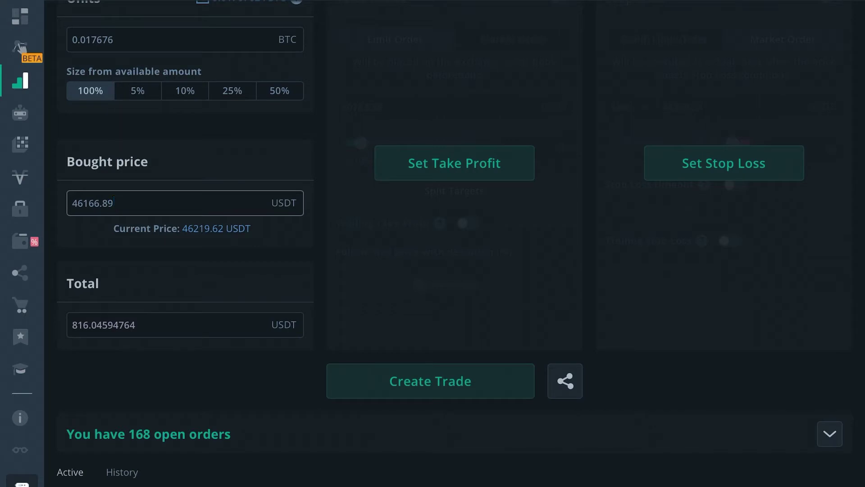
pyautogui.press('BackSpace')
pyautogui.press('BackSpace')
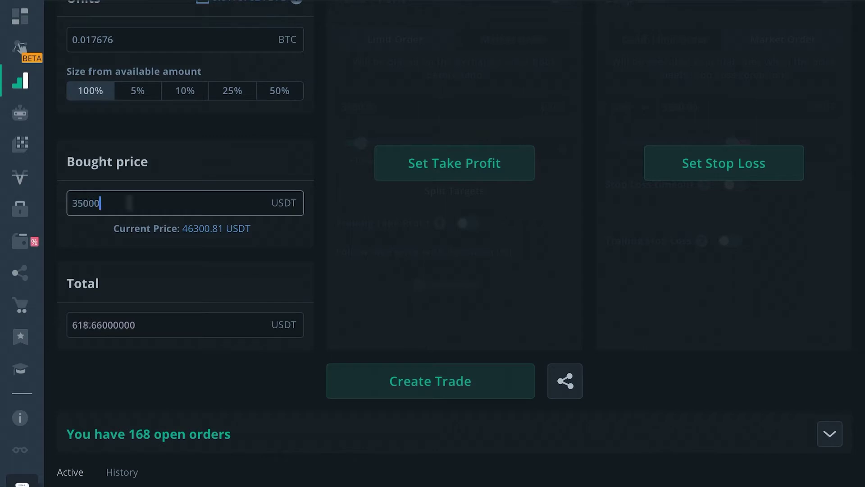
pyautogui.scroll(1, 150, 171)
pyautogui.click(119, 79)
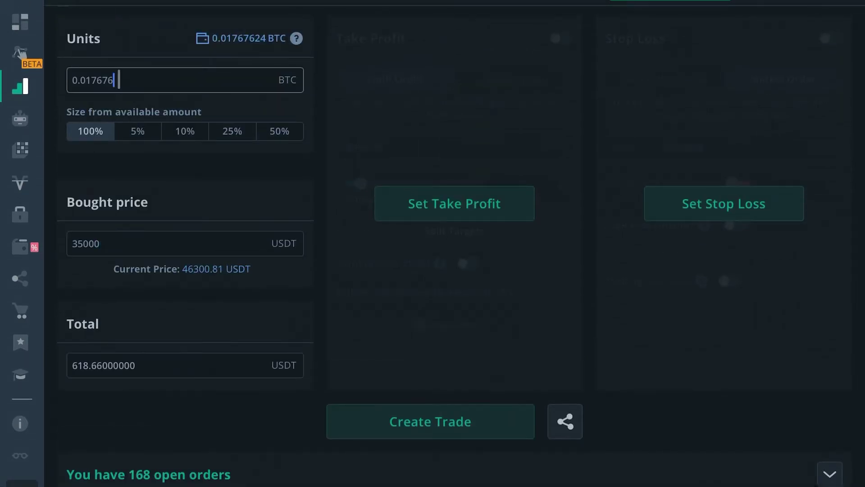
pyautogui.press('BackSpace')
pyautogui.press('BackSpace')
pyautogui.press('BackSpace')
pyautogui.press('BackSpace')
pyautogui.press('BackSpace')
pyautogui.press('BackSpace')
pyautogui.write('01')
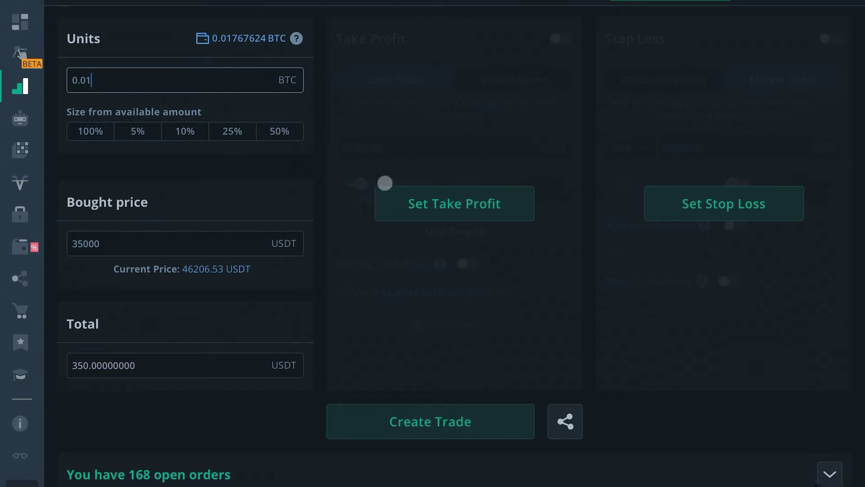
pyautogui.scroll(-1, 451, 198)
pyautogui.scroll(1, 457, 197)
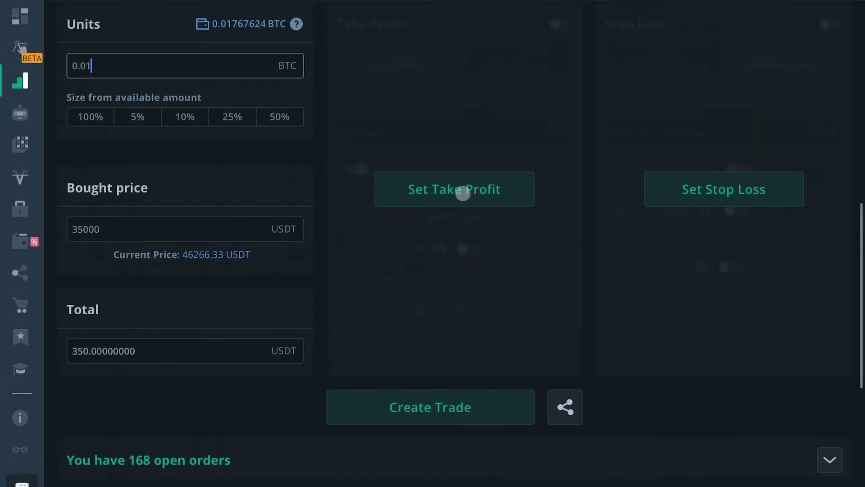
# Enable a take-profit target and set its price to 75000 USDT (+114.28%)
pyautogui.click(456, 205)
pyautogui.moveTo(361, 199); pyautogui.dragTo(422, 184)
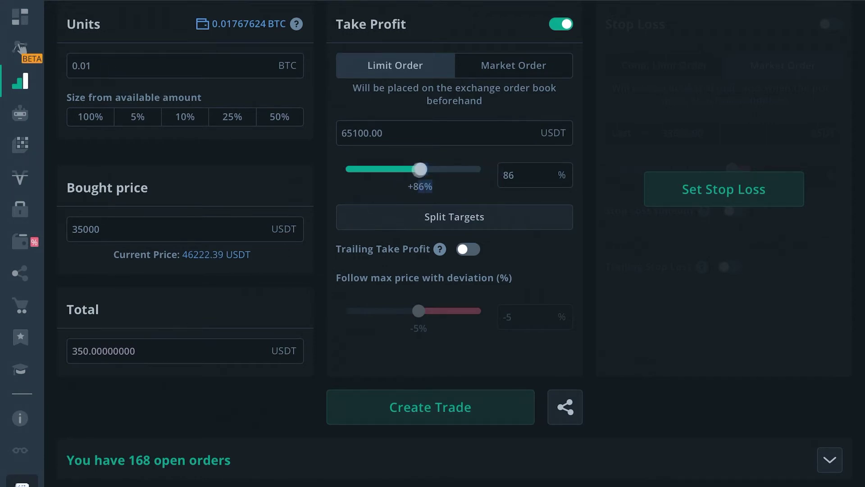
pyautogui.click(387, 133)
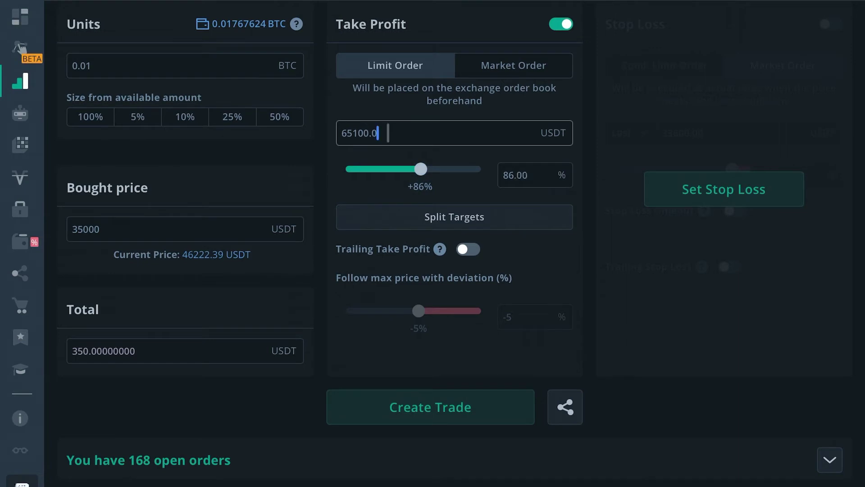
pyautogui.press('BackSpace')
pyautogui.press('BackSpace')
pyautogui.press('BackSpace')
pyautogui.press('BackSpace')
pyautogui.press('BackSpace')
pyautogui.press('BackSpace')
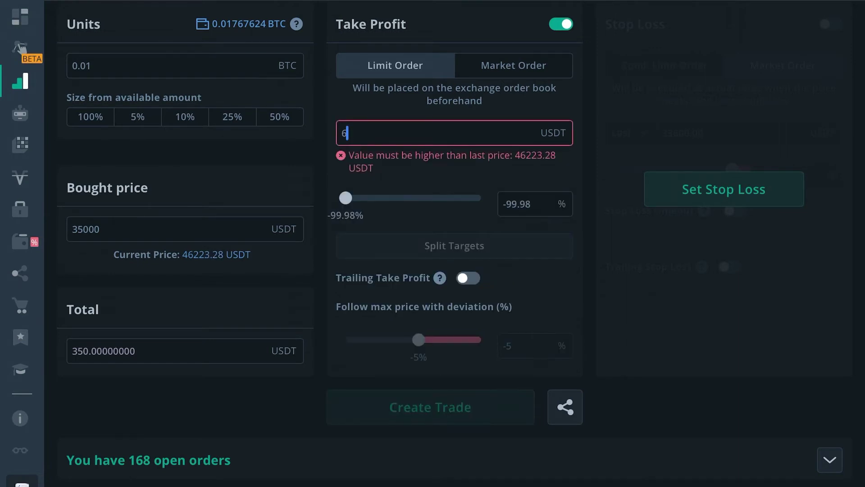
pyautogui.press('BackSpace')
pyautogui.write('75000')
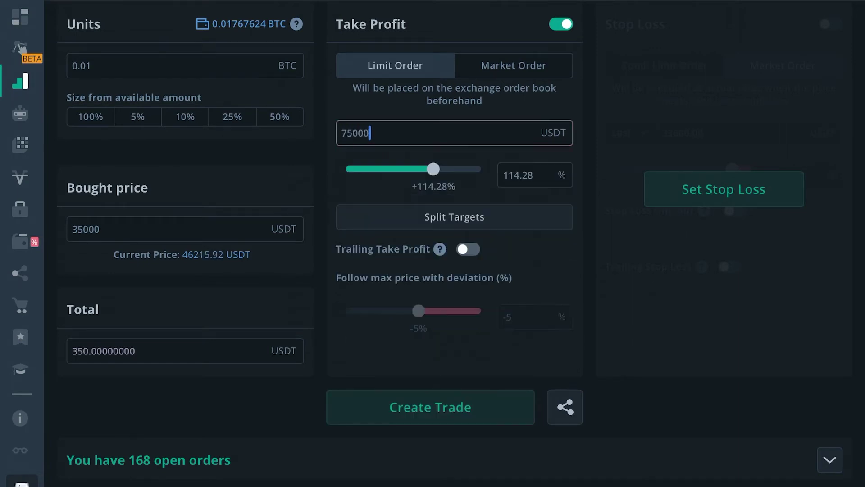
# Turn on trailing take profit with a -5% deviation
pyautogui.moveTo(394, 271)
pyautogui.click(463, 249)
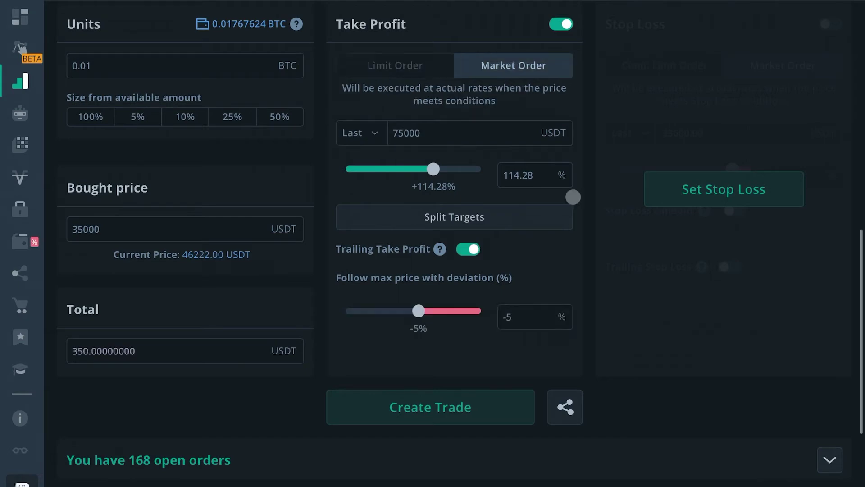
pyautogui.scroll(10, 571, 194)
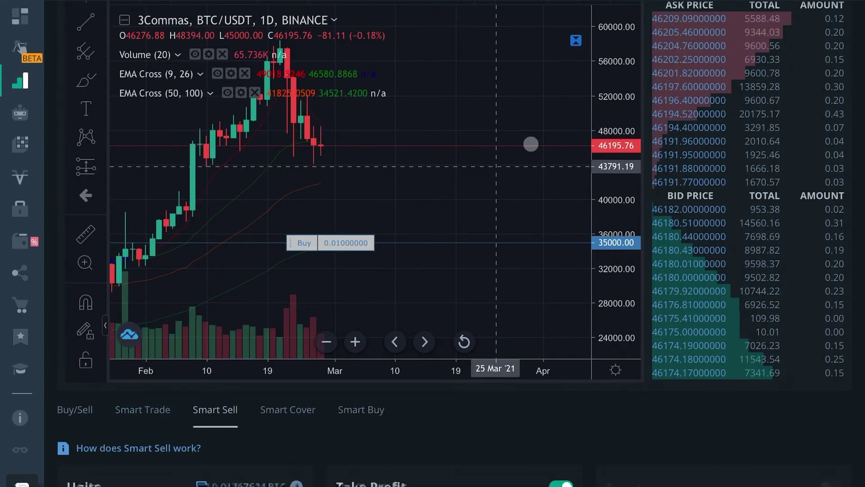
# Draw a freehand rising price path from the latest candle past the 75000 TP line
pyautogui.scroll(1, 380, 90)
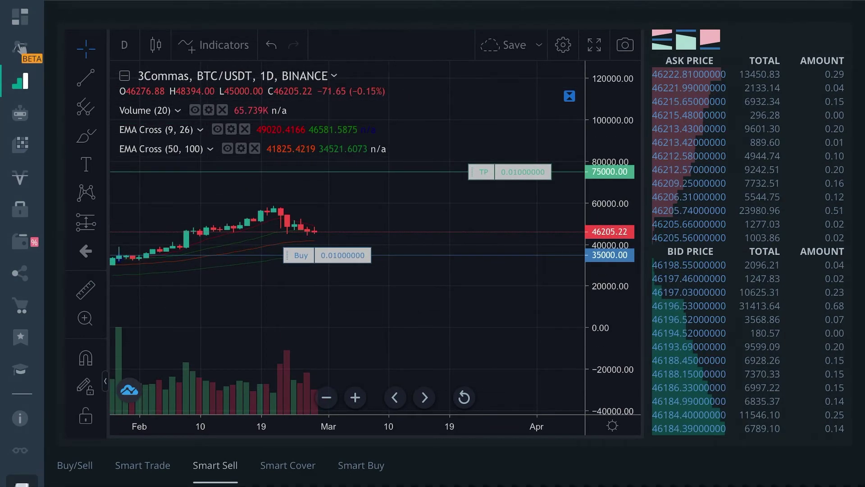
pyautogui.moveTo(326, 233)
pyautogui.mouseDown()
pyautogui.moveTo(373, 239)
pyautogui.moveTo(429, 131)
pyautogui.moveTo(436, 148)
pyautogui.mouseUp()
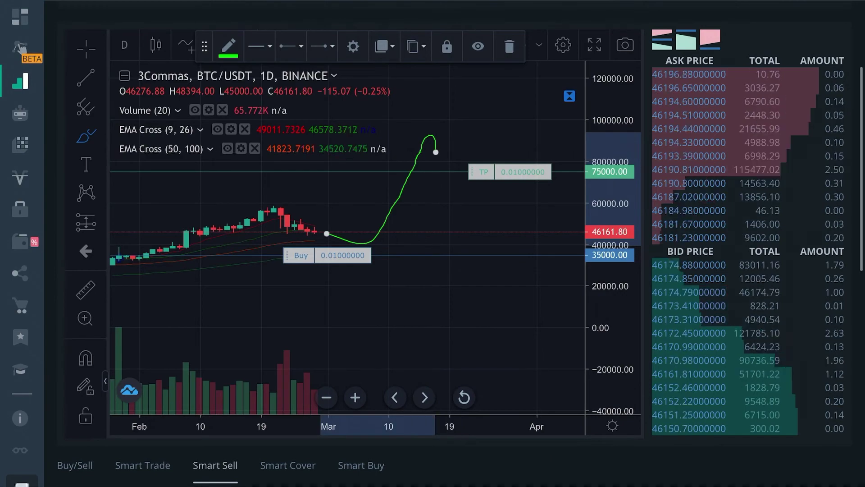
pyautogui.scroll(-5, 384, 16)
pyautogui.scroll(-12, 384, 17)
pyautogui.scroll(3, 408, 215)
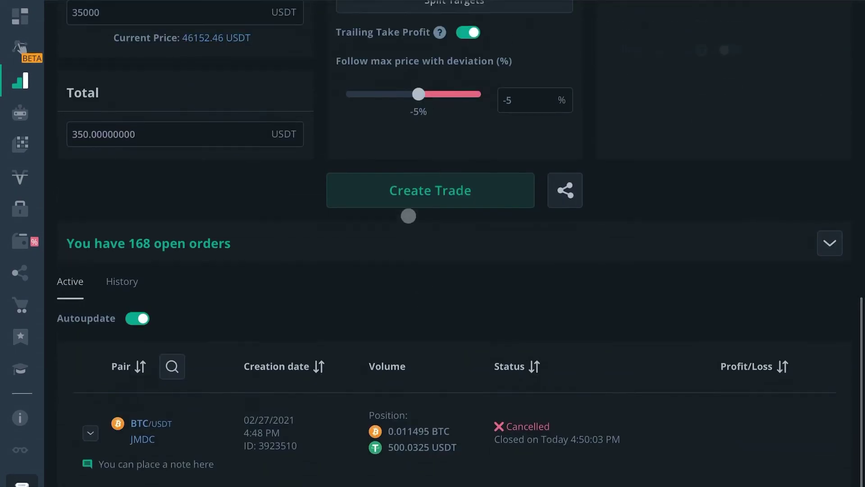
pyautogui.scroll(15, 524, 224)
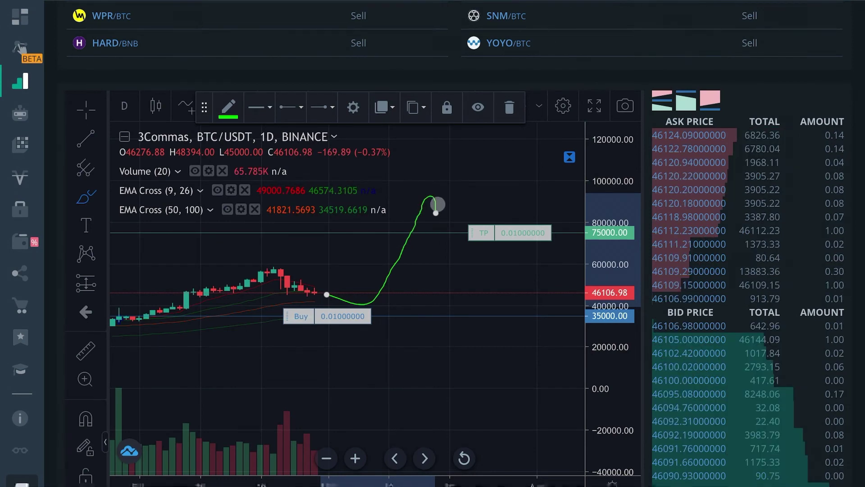
pyautogui.scroll(-2, 435, 205)
pyautogui.click(387, 165)
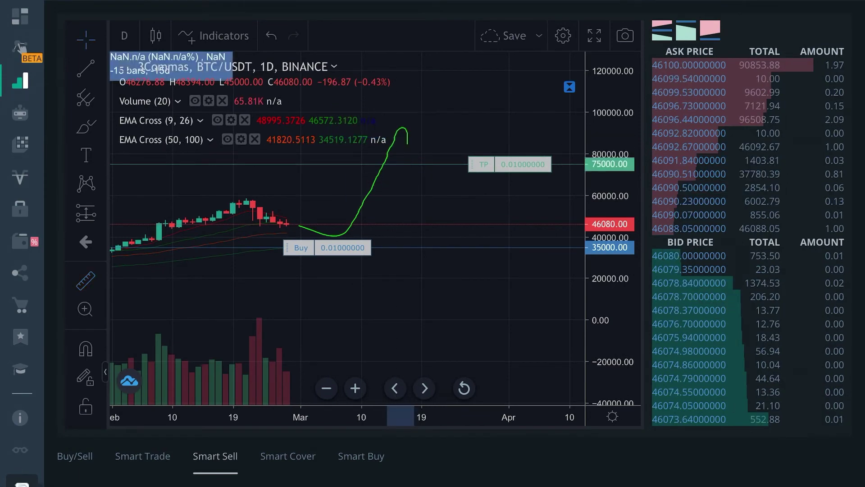
# Change the trailing deviation from -5% to -1%, then disable trailing take profit
pyautogui.scroll(-10, 474, 323)
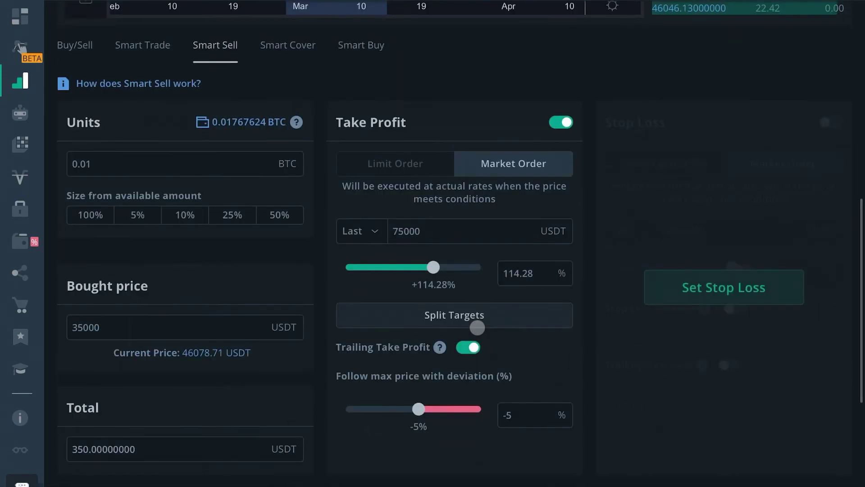
pyautogui.scroll(1, 474, 323)
pyautogui.click(527, 392)
pyautogui.press('BackSpace')
pyautogui.press('BackSpace')
pyautogui.write('-1')
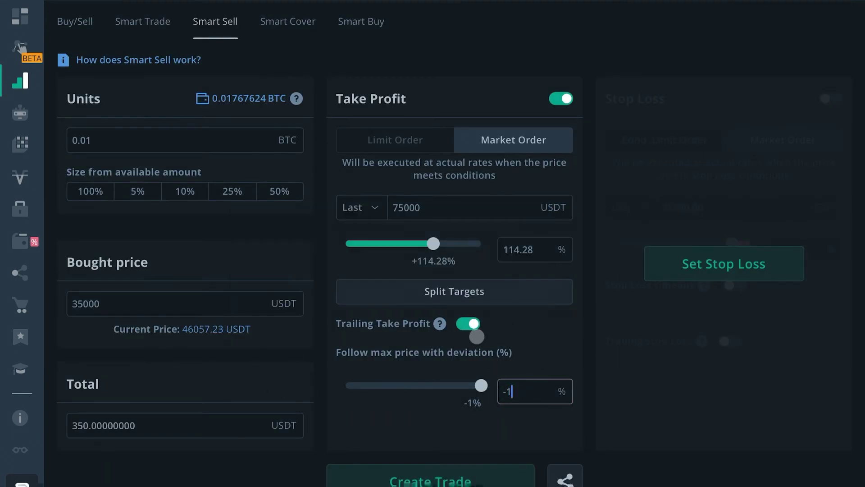
pyautogui.click(472, 325)
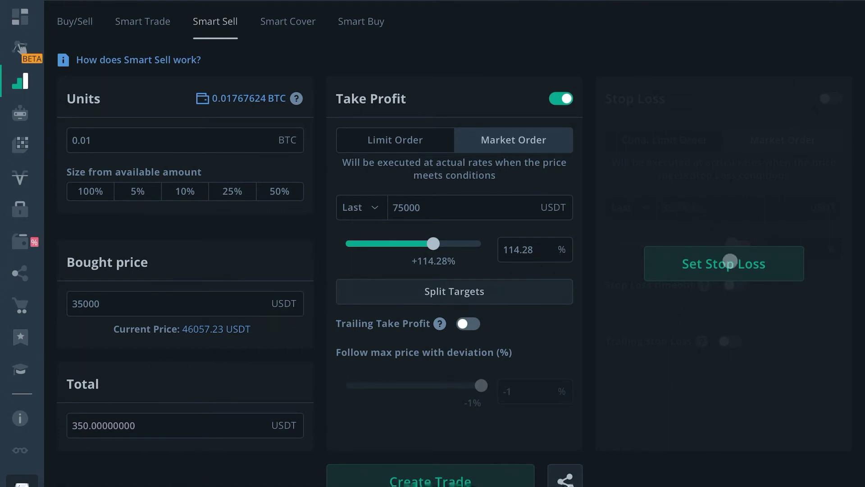
# Enable the market stop loss and replace its 33600.00 price with 40000 USDT
pyautogui.click(730, 261)
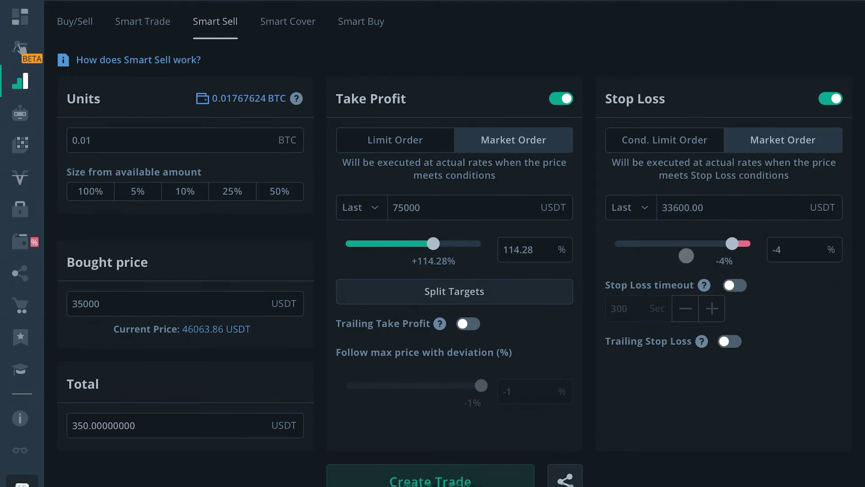
pyautogui.click(731, 207)
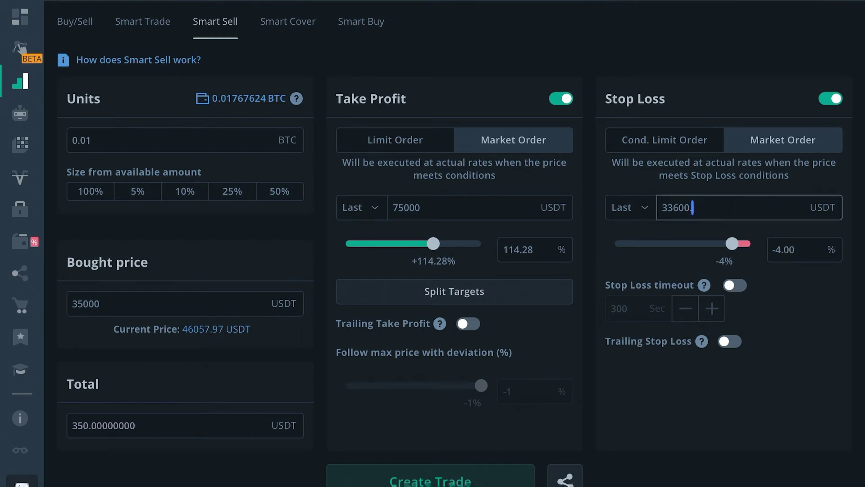
pyautogui.press('BackSpace')
pyautogui.press('BackSpace')
pyautogui.press('BackSpace')
pyautogui.press('BackSpace')
pyautogui.press('BackSpace')
pyautogui.press('BackSpace')
pyautogui.write('40000')
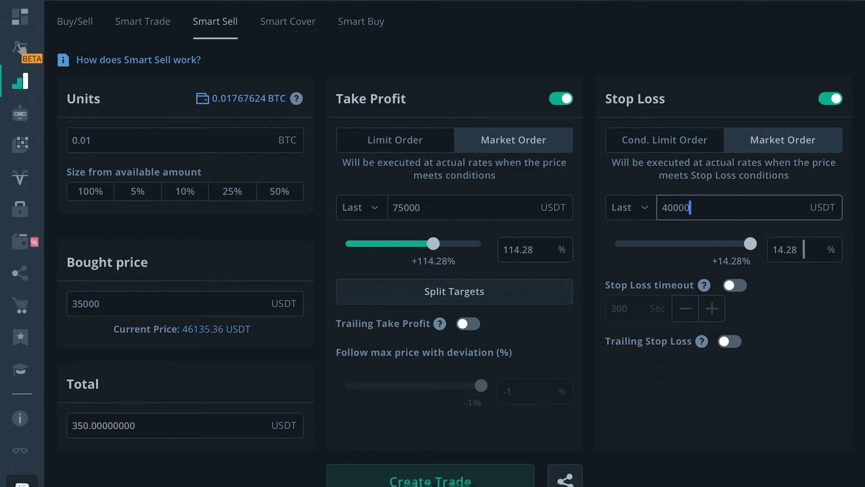
pyautogui.click(809, 250)
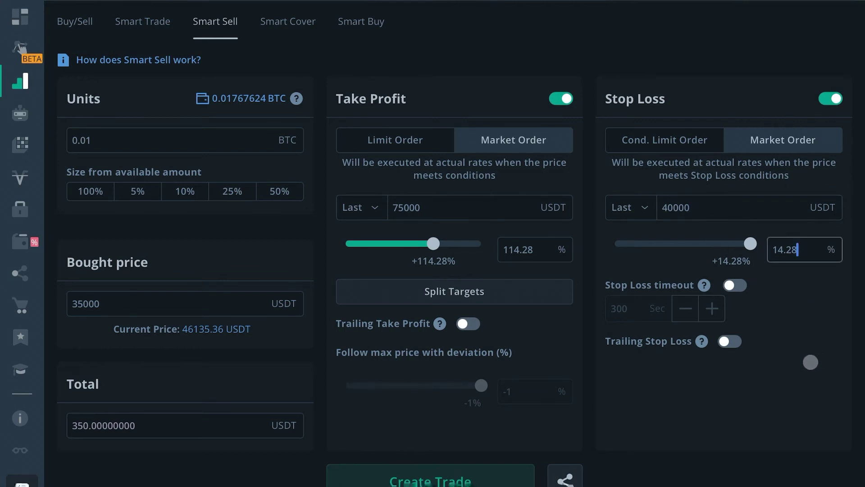
# Scroll up to check the TP and SL lines on the chart, then back down to the form
pyautogui.scroll(-1, 678, 400)
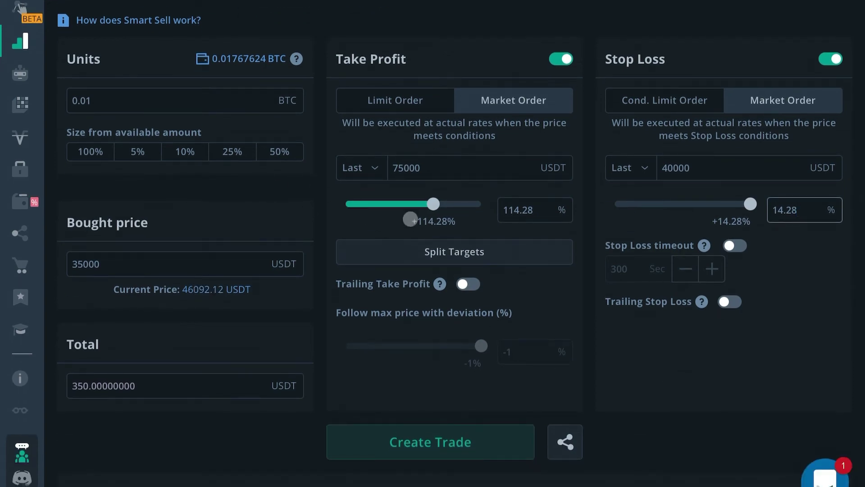
pyautogui.scroll(9, 431, 221)
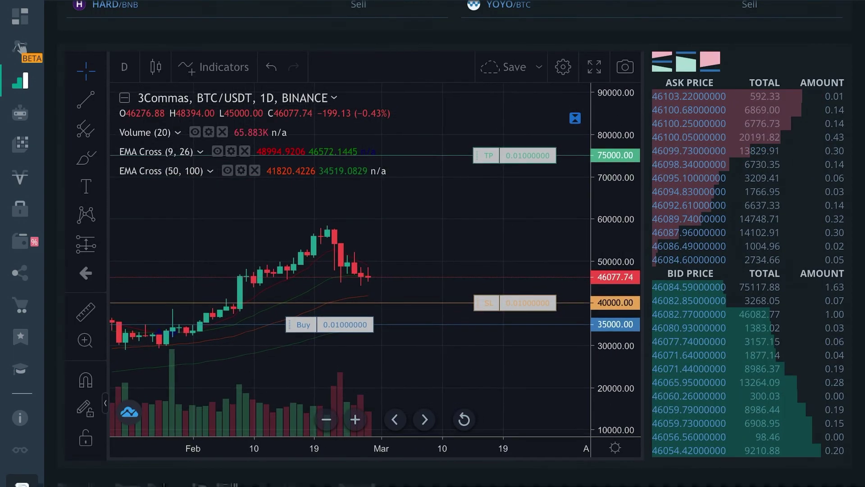
pyautogui.scroll(-8, 542, 207)
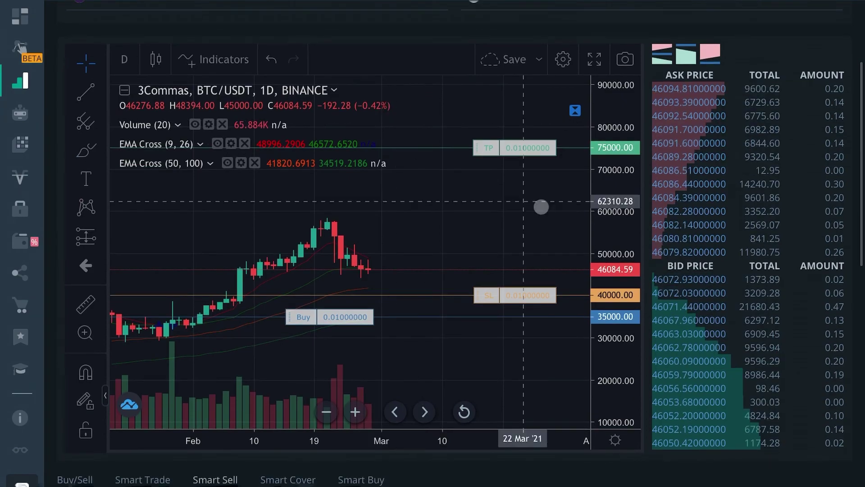
pyautogui.scroll(-4, 611, 229)
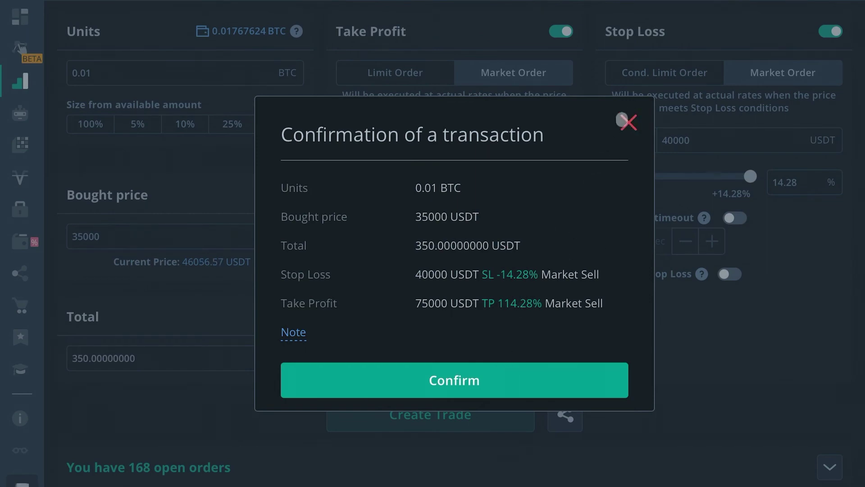
# Dismiss the trade confirmation without placing the trade
pyautogui.click(622, 120)
pyautogui.scroll(-1, 149, 232)
pyautogui.scroll(6, 148, 228)
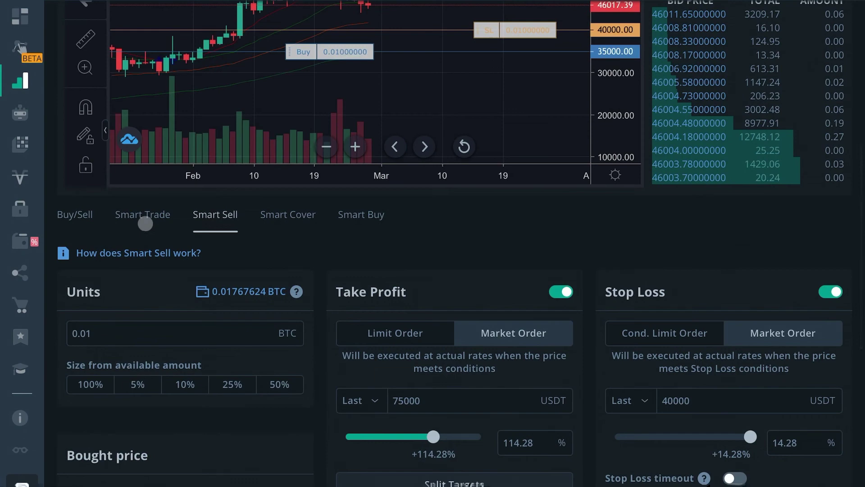
pyautogui.scroll(-5, 233, 323)
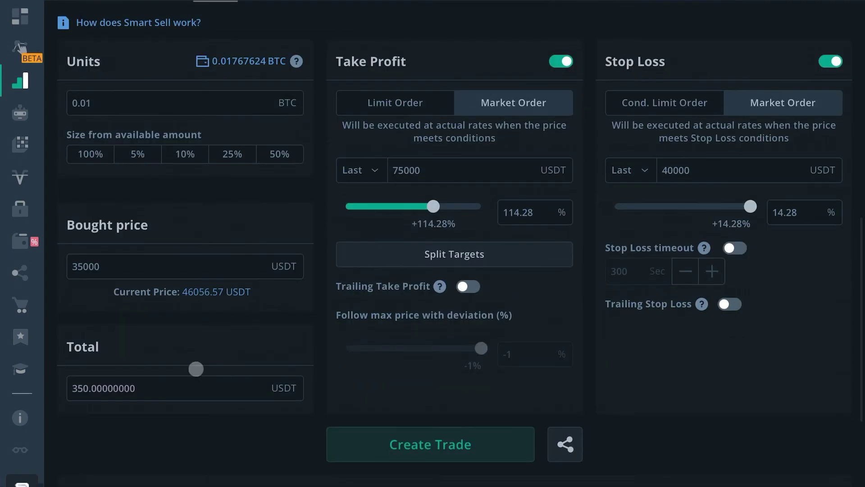
# Review the Smart Sell form's 35000 USDT bought price and 350 USDT total
pyautogui.click(92, 268)
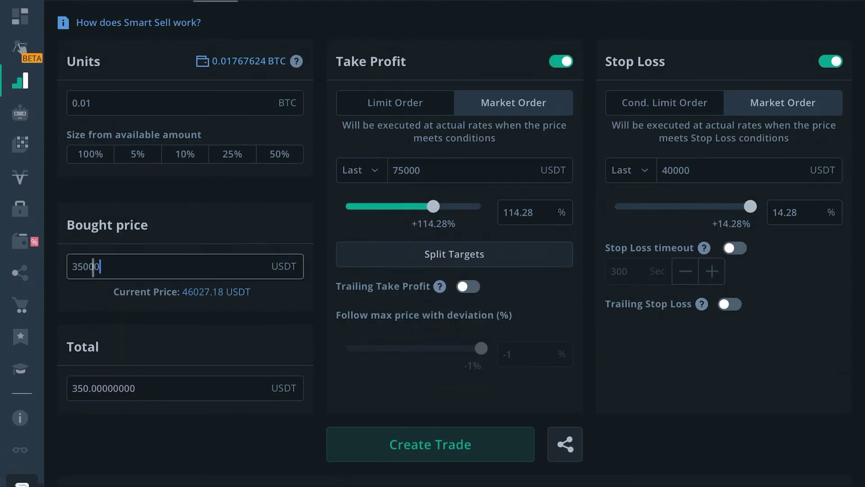
pyautogui.scroll(2, 211, 239)
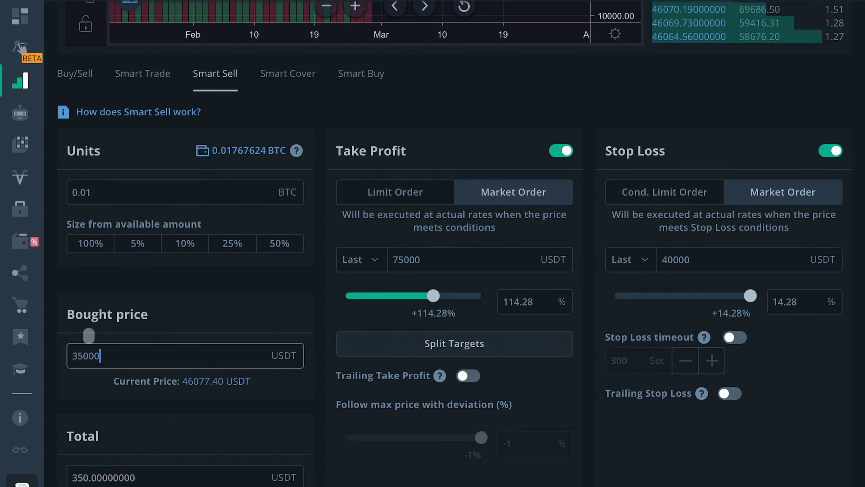
pyautogui.click(78, 356)
pyautogui.scroll(-1, 454, 251)
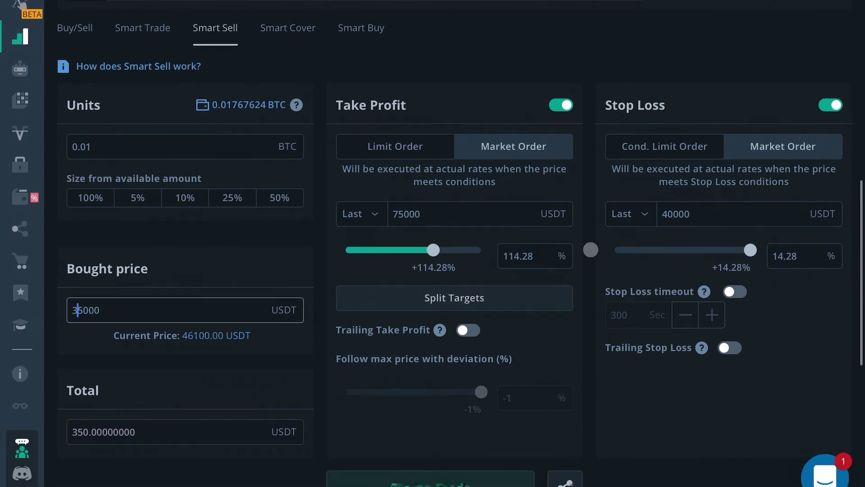
pyautogui.moveTo(702, 348)
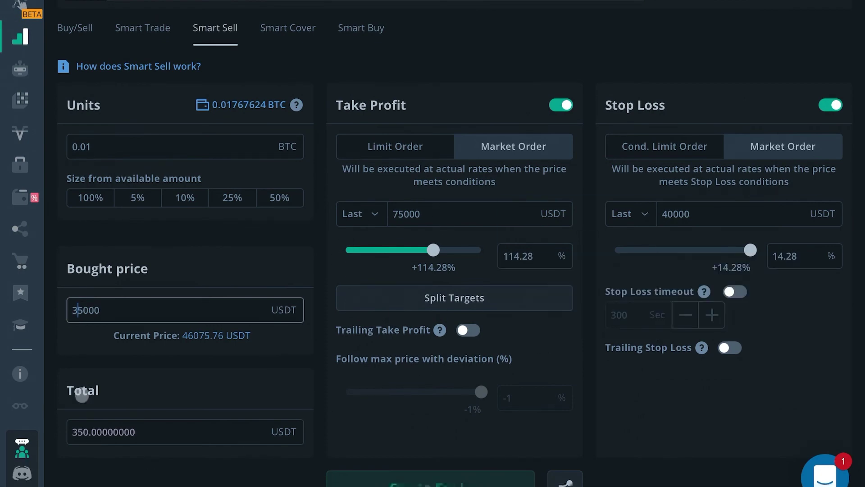
pyautogui.scroll(-1, 180, 336)
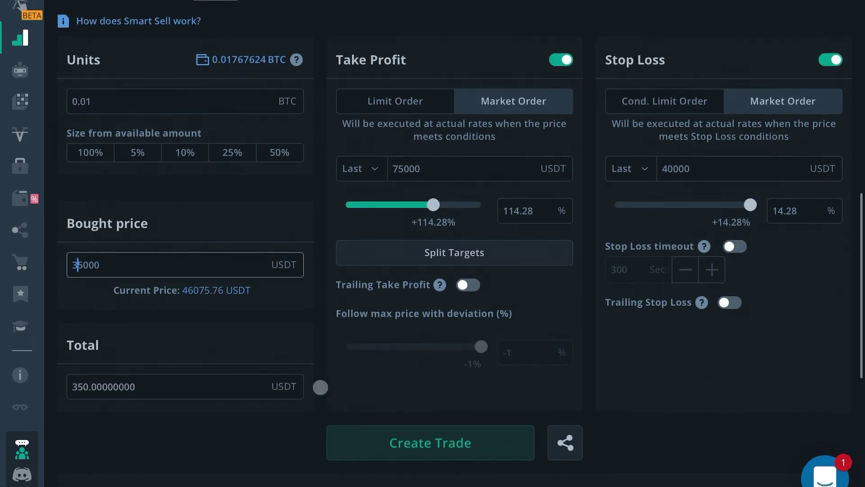
pyautogui.scroll(2, 318, 370)
pyautogui.scroll(1, 290, 58)
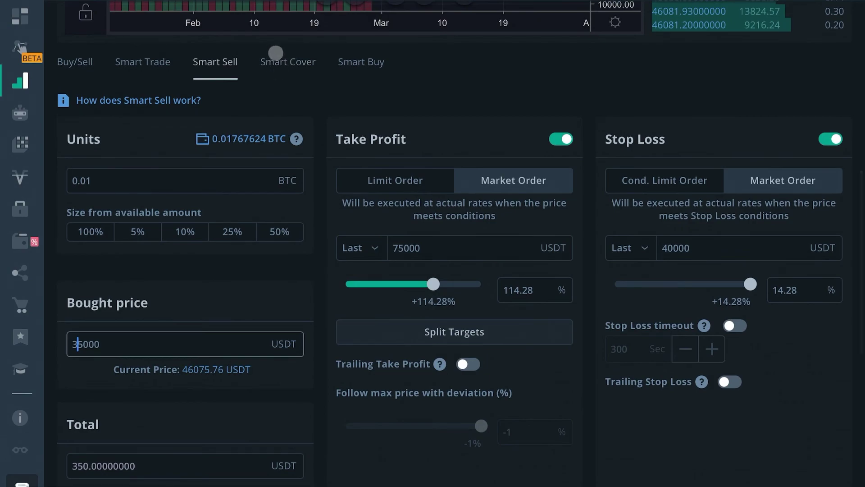